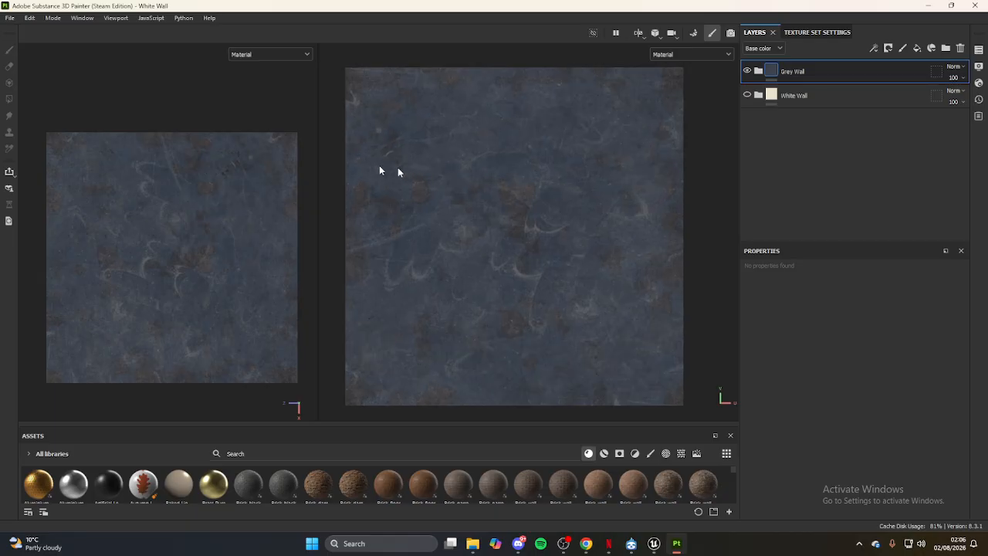
Step: Open the texture export settings and add a new preset to the output templates
{"action": "left_click", "coordinate": [9, 18]}
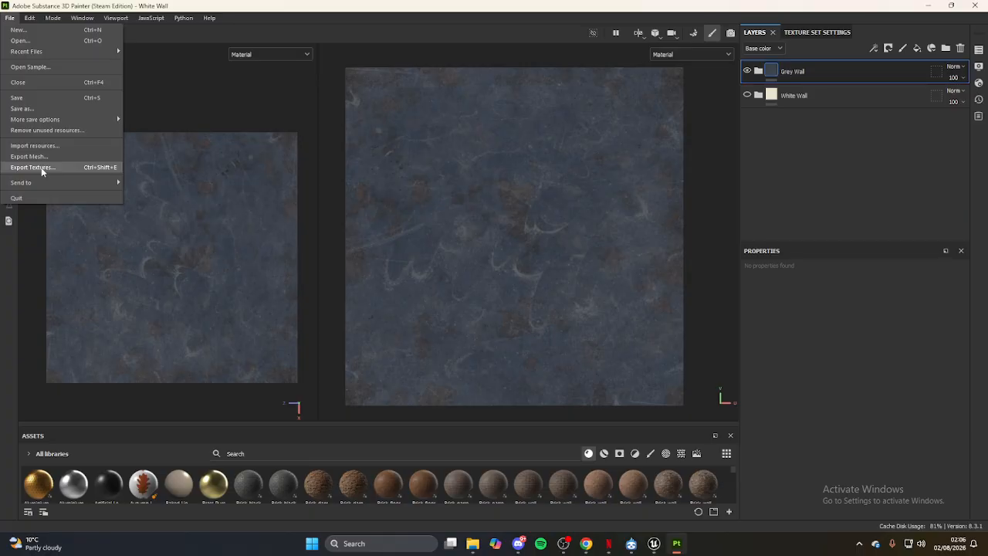
{"action": "left_click", "coordinate": [101, 165]}
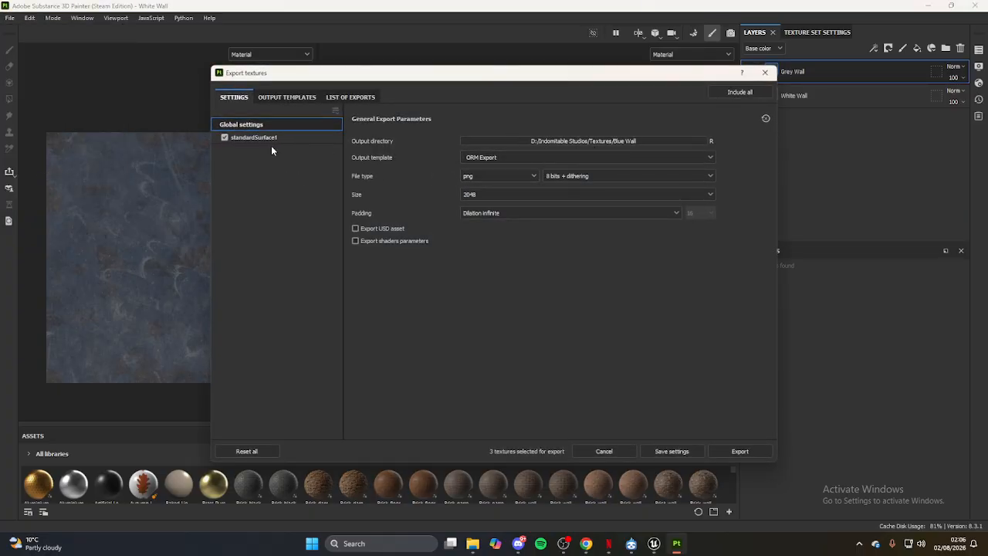
{"action": "left_click", "coordinate": [293, 98]}
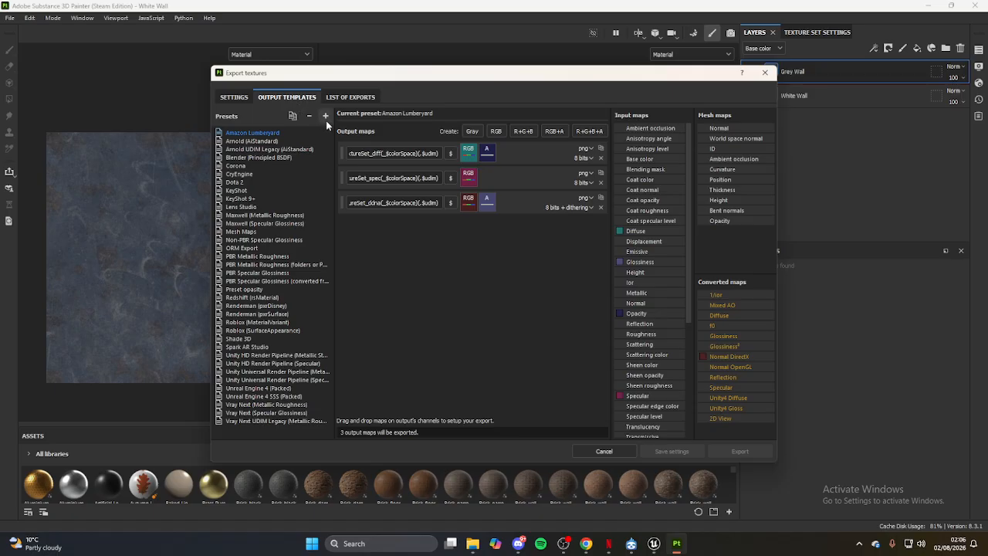
{"action": "left_click", "coordinate": [325, 119]}
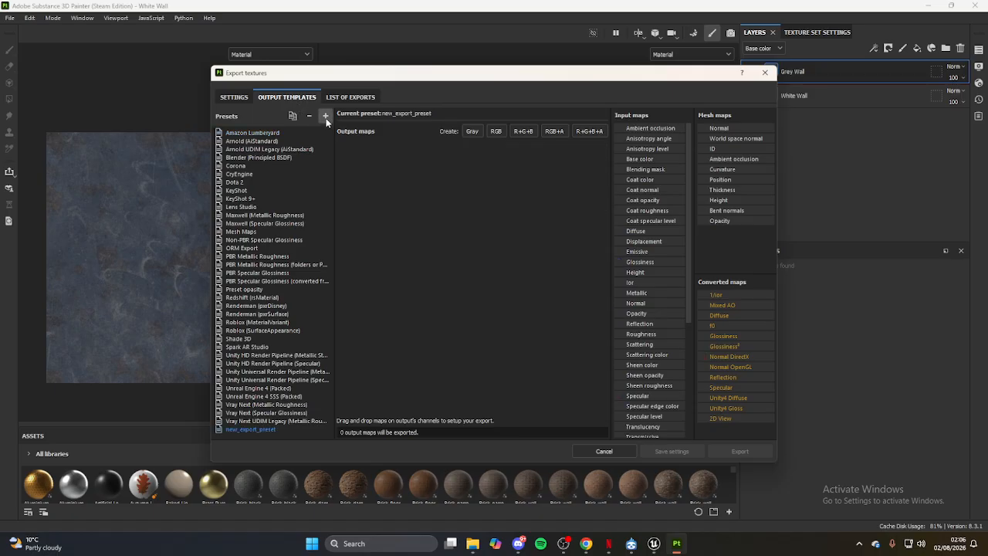
Step: Rename the new export preset to ORM2
{"action": "double_click", "coordinate": [261, 429]}
{"action": "type", "text": "ORM Map"}
{"action": "key", "text": "Return"}
{"action": "left_click", "coordinate": [257, 429]}
{"action": "key", "text": "BackSpace"}
{"action": "key", "text": "BackSpace"}
{"action": "key", "text": "Return"}
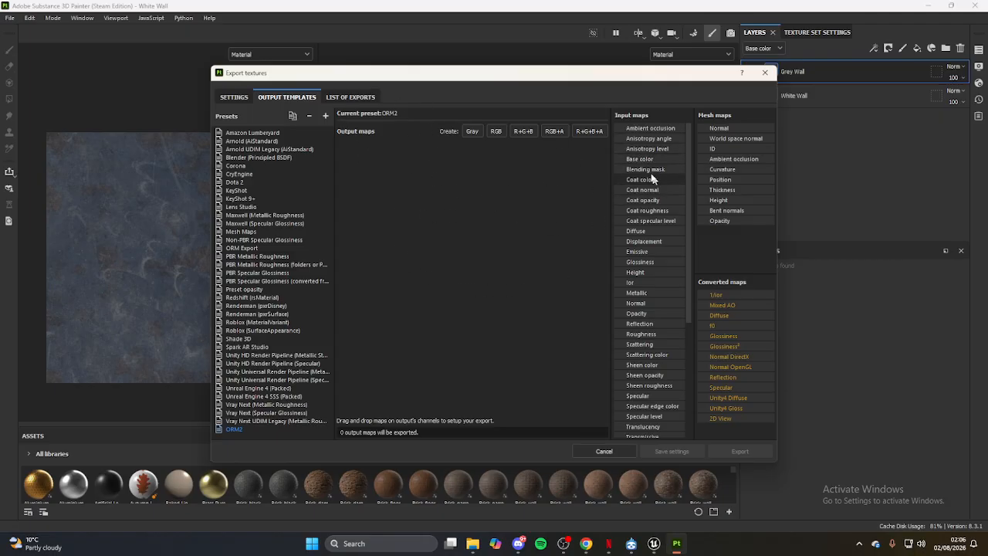
Step: Add an RGB output map to the ORM2 preset and assign the Base color input map to its RGB channels
{"action": "left_click", "coordinate": [495, 131]}
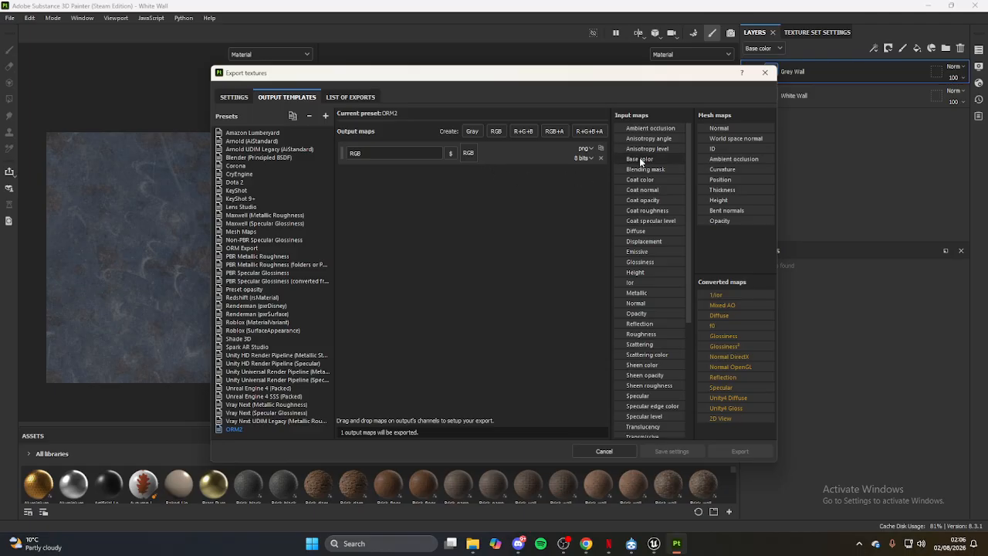
{"action": "left_click_drag", "start_coordinate": [639, 158], "coordinate": [469, 155]}
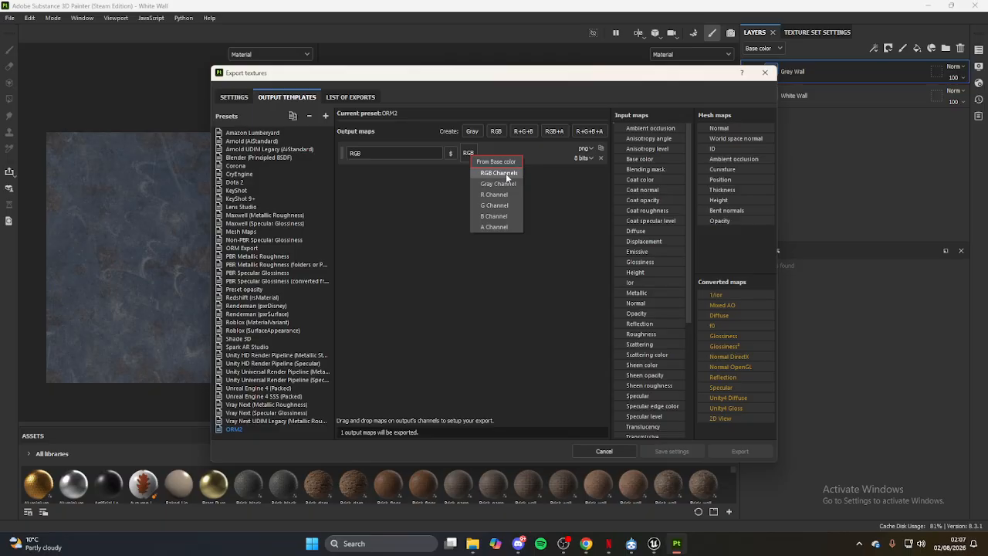
{"action": "left_click", "coordinate": [487, 174]}
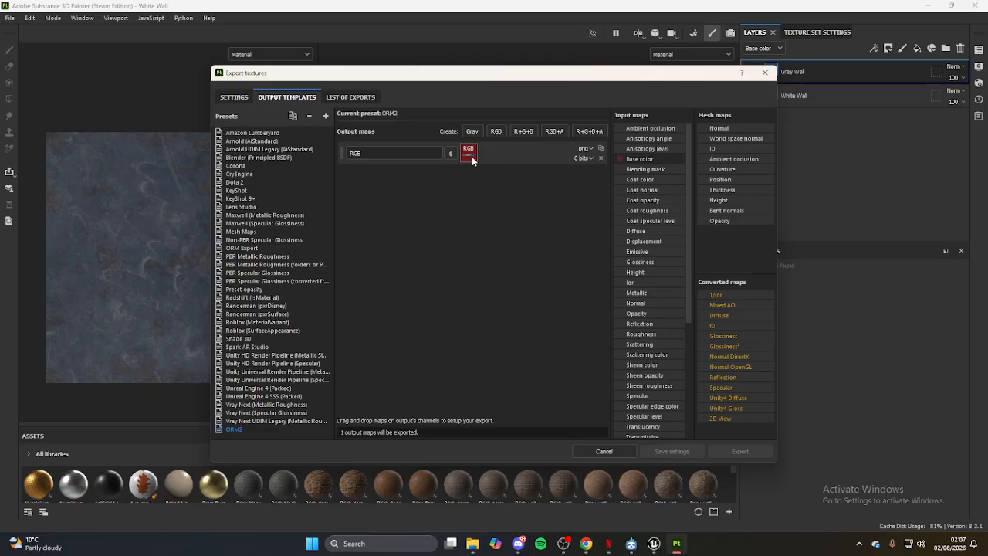
Step: Rename the RGB output map to Base Colour
{"action": "left_click", "coordinate": [364, 154]}
{"action": "key", "text": "BackSpace"}
{"action": "key", "text": "BackSpace"}
{"action": "key", "text": "BackSpace"}
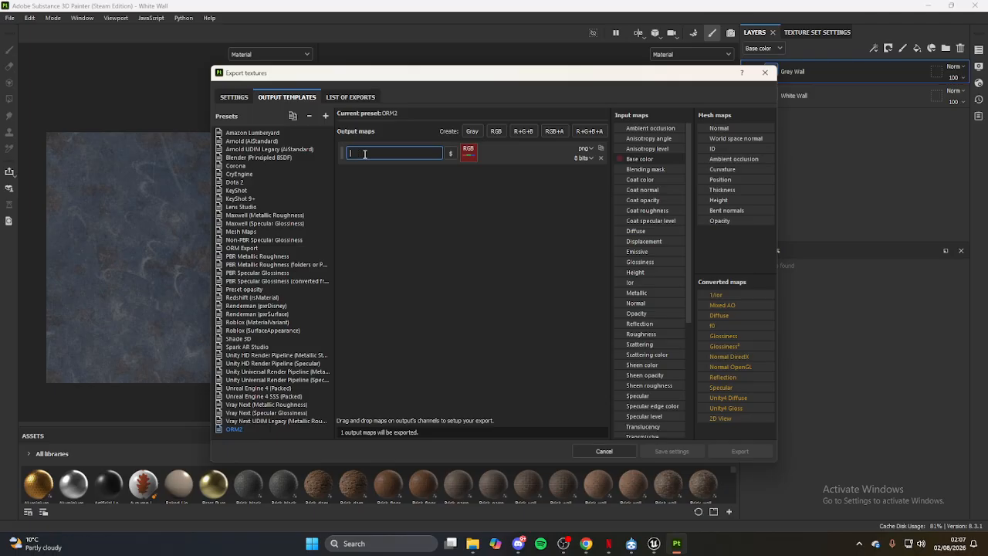
{"action": "type", "text": "Base Colour"}
{"action": "key", "text": "Return"}
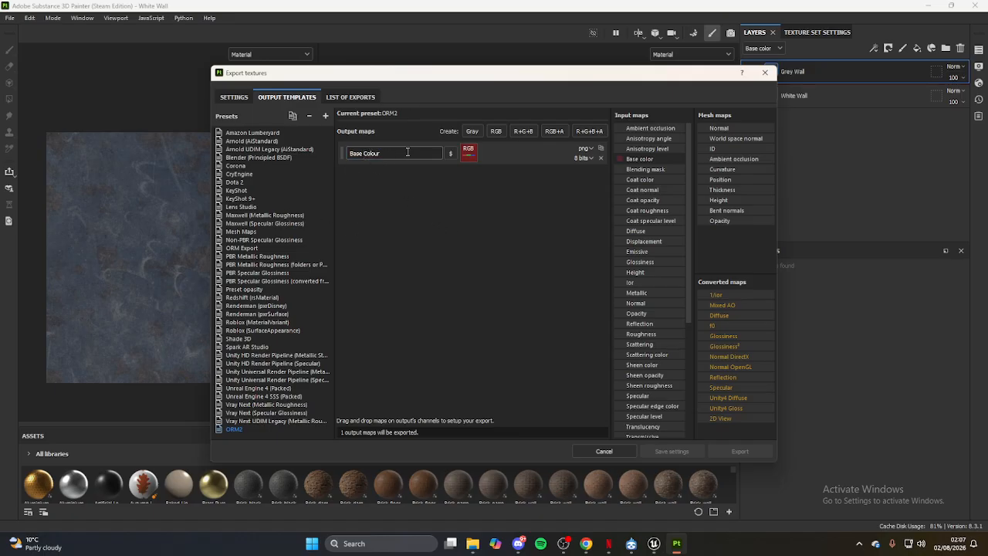
Step: Add an output map with separate R, G and B channels to the preset and name it ORM
{"action": "left_click", "coordinate": [523, 131]}
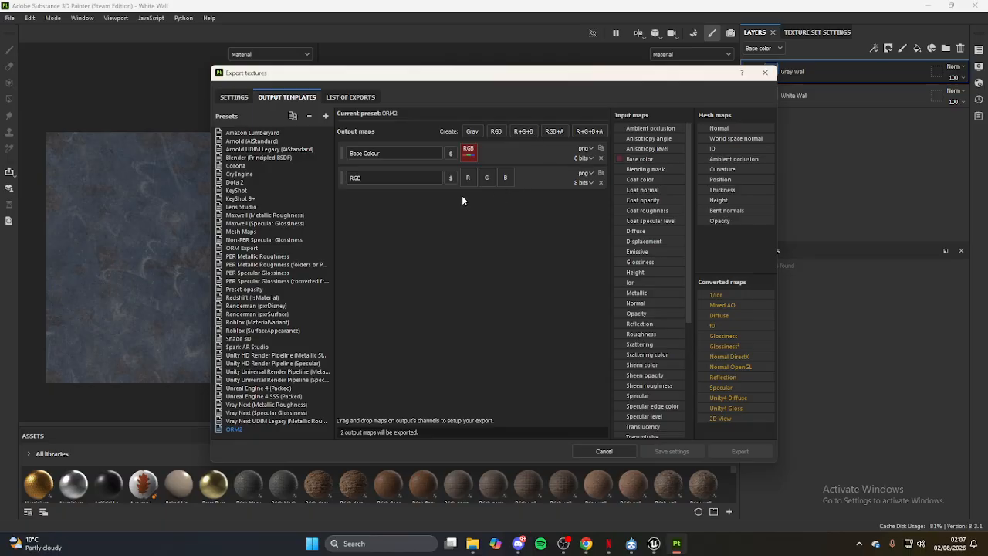
{"action": "left_click", "coordinate": [390, 177]}
{"action": "type", "text": "ORM"}
{"action": "key", "text": "Return"}
{"action": "left_click", "coordinate": [360, 179]}
Step: Pack the ORM map with mesh Ambient occlusion in R, Roughness in G and Metallic in B, using gray channels
{"action": "left_click_drag", "start_coordinate": [738, 158], "coordinate": [489, 203]}
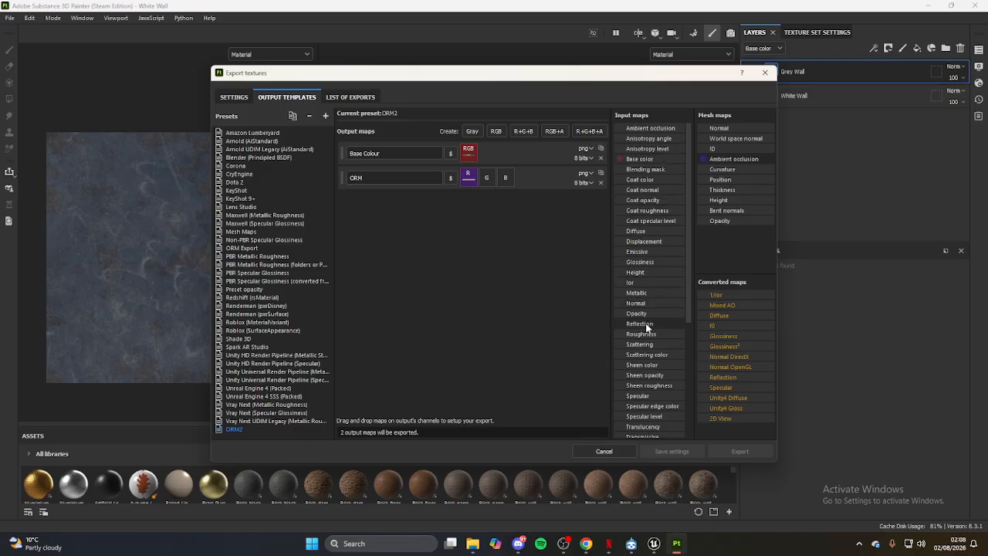
{"action": "left_click_drag", "start_coordinate": [642, 335], "coordinate": [485, 179]}
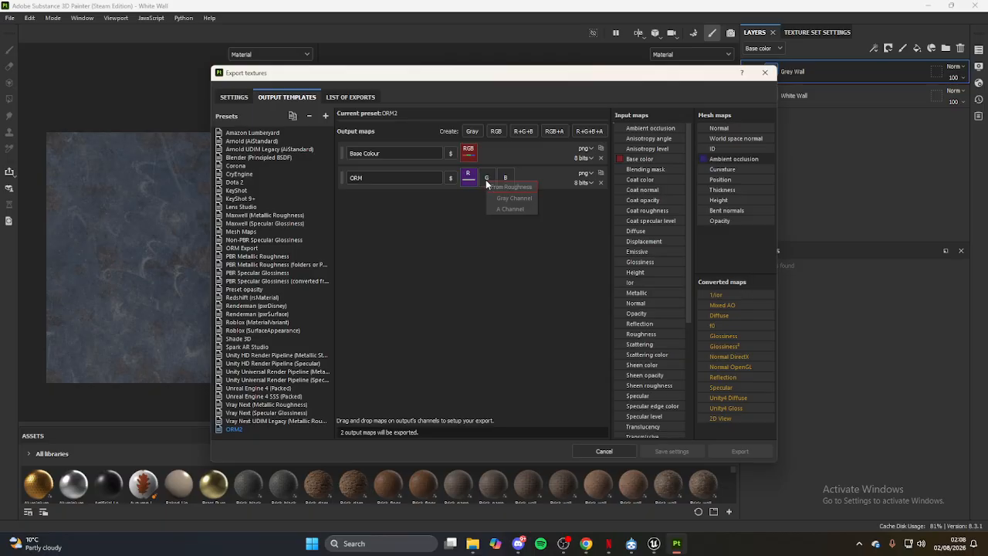
{"action": "left_click", "coordinate": [503, 199]}
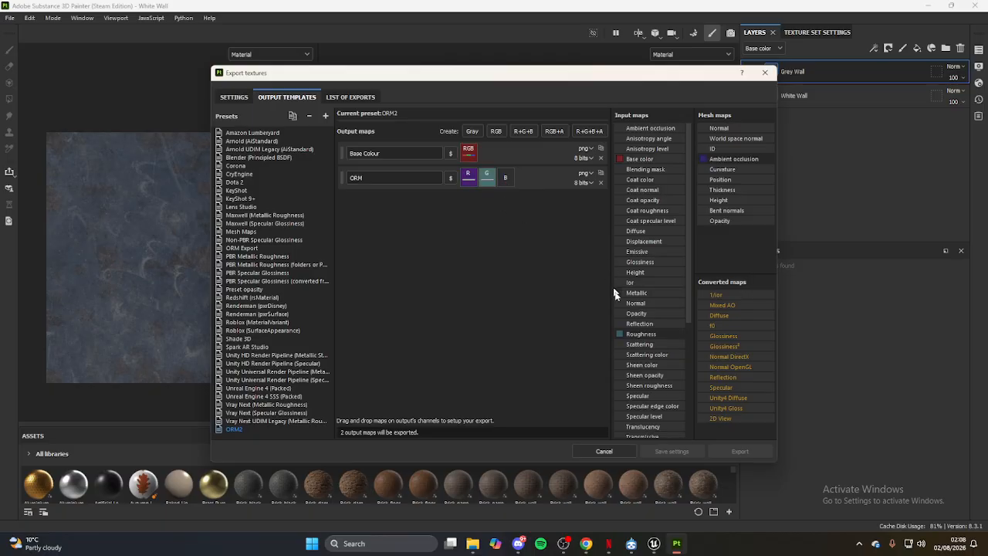
{"action": "left_click_drag", "start_coordinate": [637, 292], "coordinate": [508, 179]}
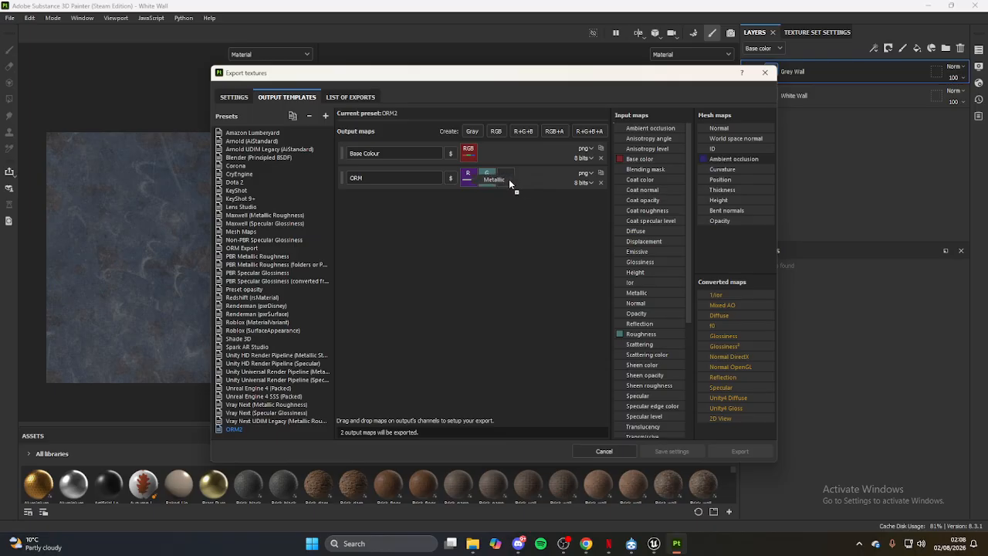
{"action": "left_click", "coordinate": [525, 200]}
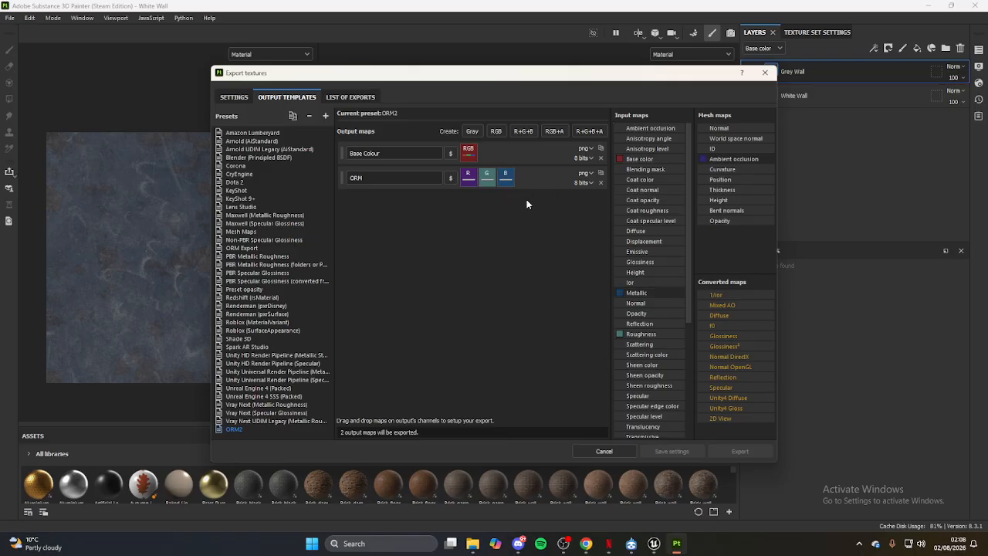
Step: Add an RGB output map named Normal and assign the Normal input map to its RGB channels
{"action": "left_click", "coordinate": [494, 132]}
{"action": "left_click", "coordinate": [357, 201]}
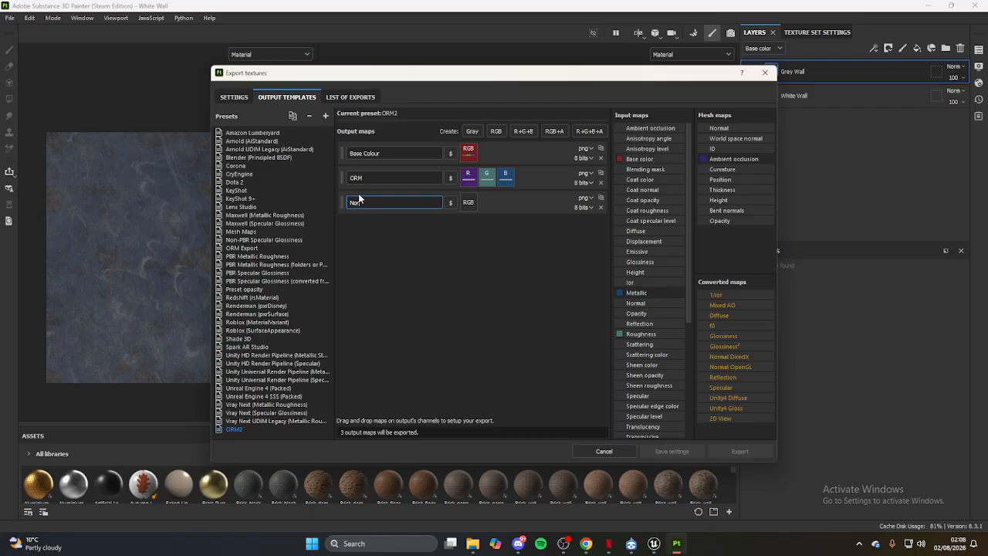
{"action": "key", "text": "Return"}
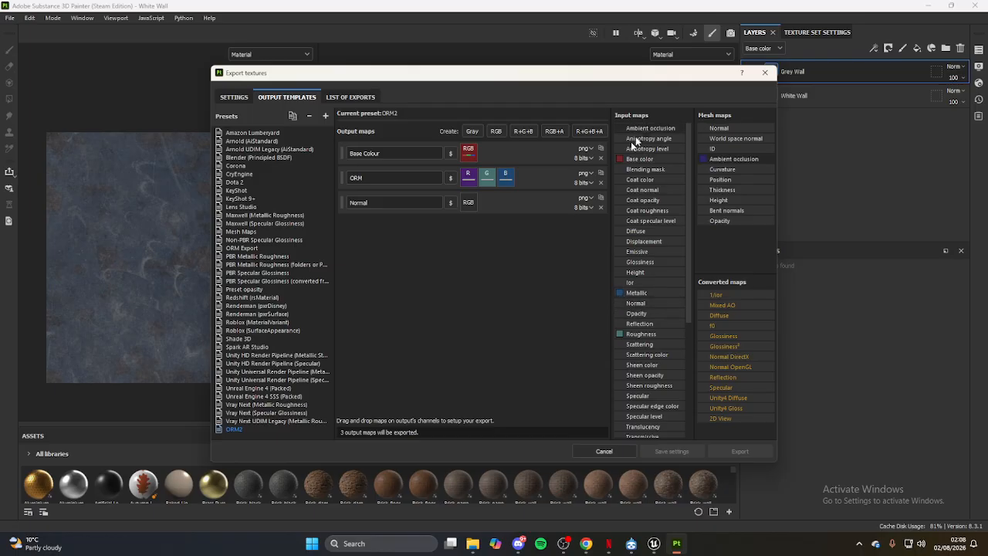
{"action": "left_click_drag", "start_coordinate": [635, 303], "coordinate": [460, 201]}
{"action": "left_click", "coordinate": [503, 222]}
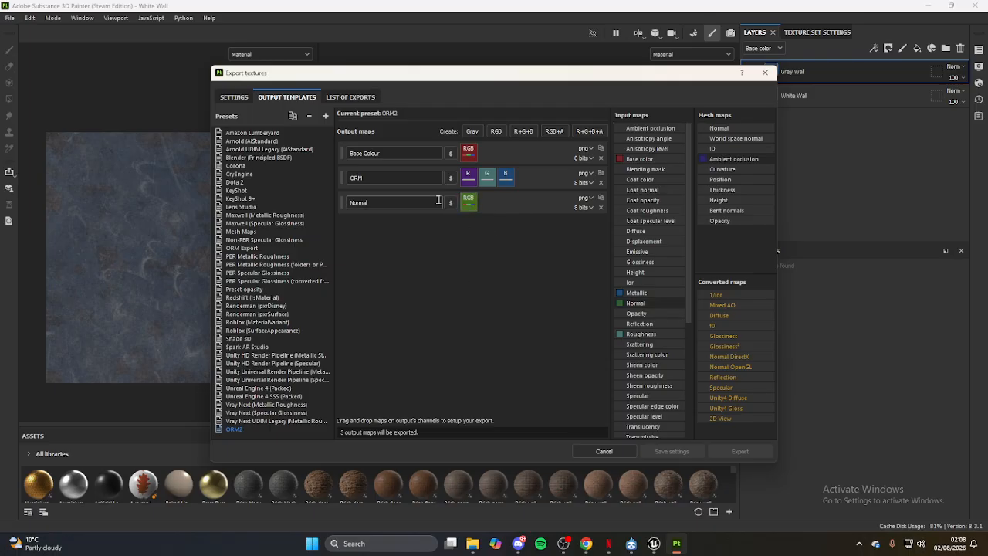
Step: Set the bit depth of the Base Colour, ORM and Normal output maps to 8 bits + dithering
{"action": "left_click", "coordinate": [581, 158]}
{"action": "left_click", "coordinate": [586, 181]}
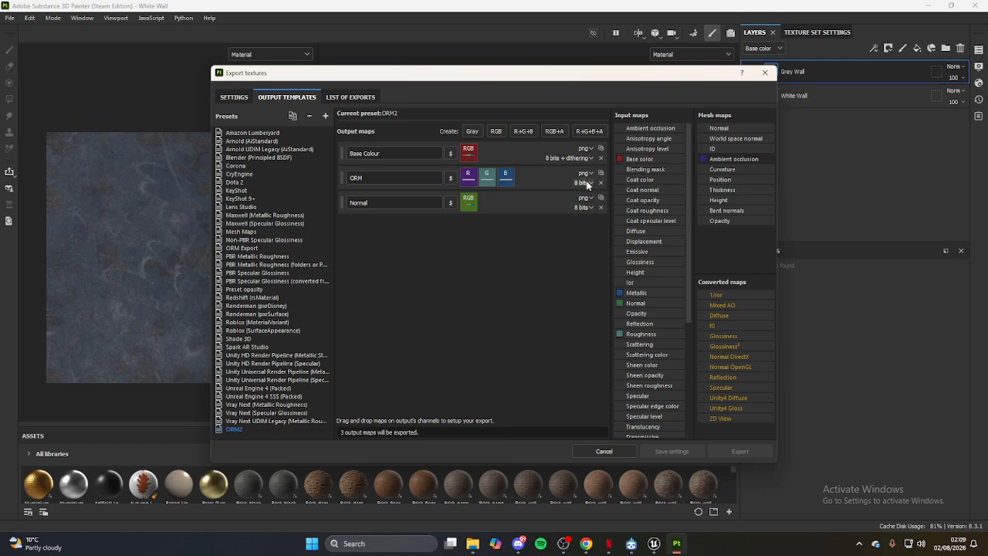
{"action": "left_click", "coordinate": [586, 183]}
{"action": "left_click", "coordinate": [597, 200]}
{"action": "left_click", "coordinate": [585, 206]}
{"action": "left_click", "coordinate": [593, 226]}
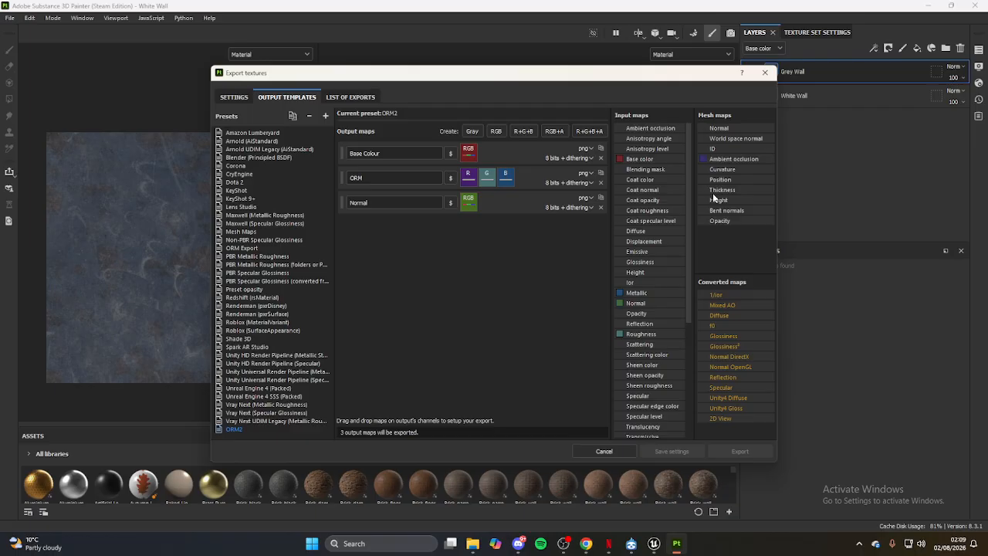
Step: Review the output maps of the existing ORM Export preset and return to the general export parameters
{"action": "left_click", "coordinate": [235, 103]}
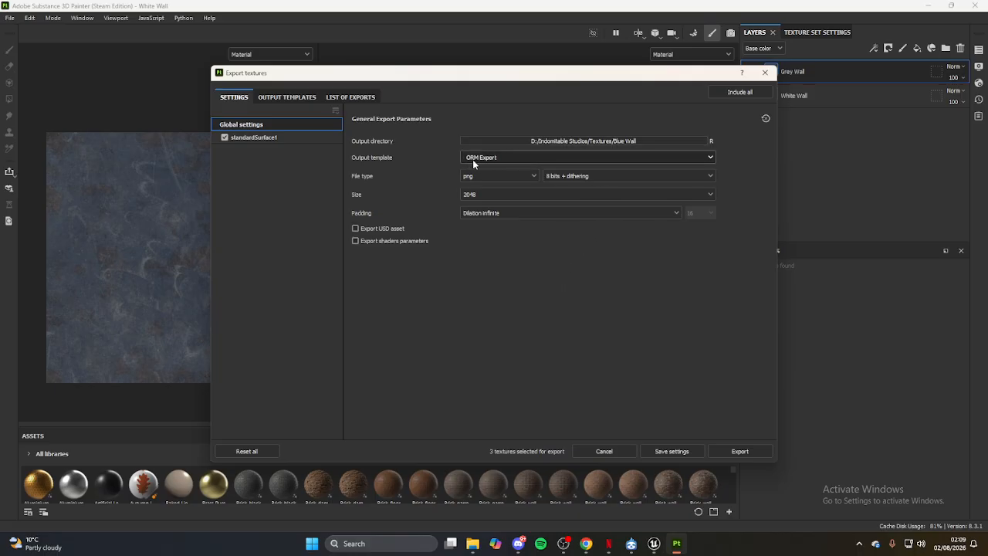
{"action": "left_click", "coordinate": [278, 97]}
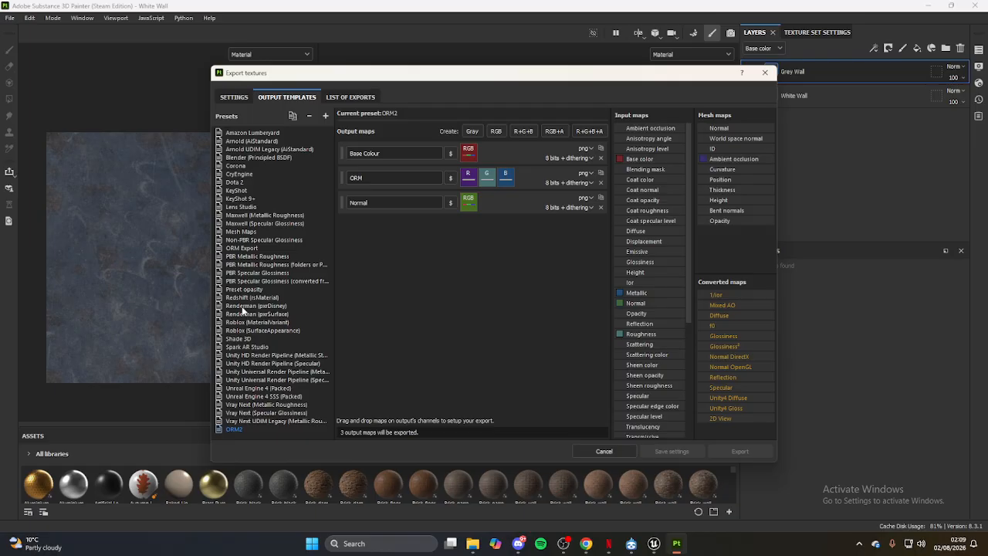
{"action": "left_click", "coordinate": [246, 248]}
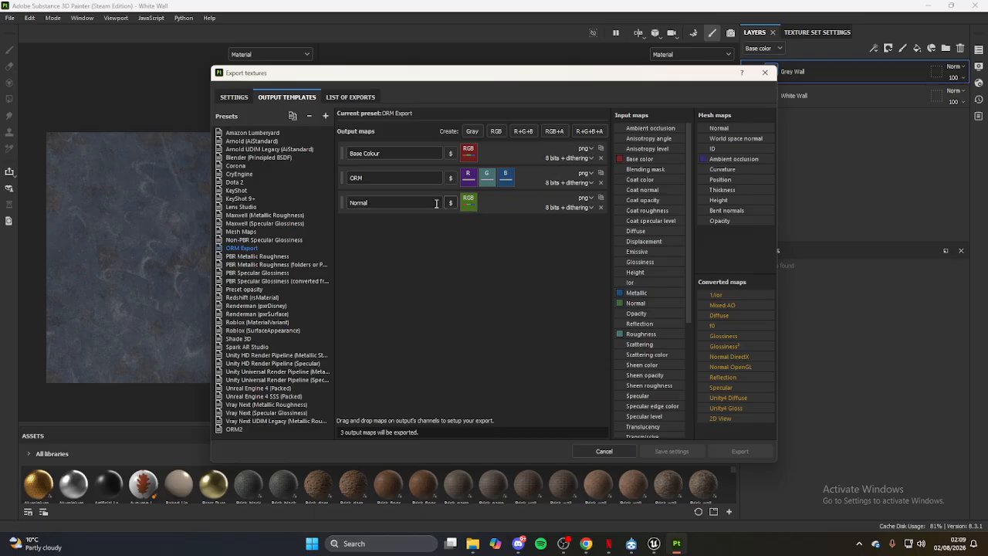
{"action": "left_click", "coordinate": [243, 97]}
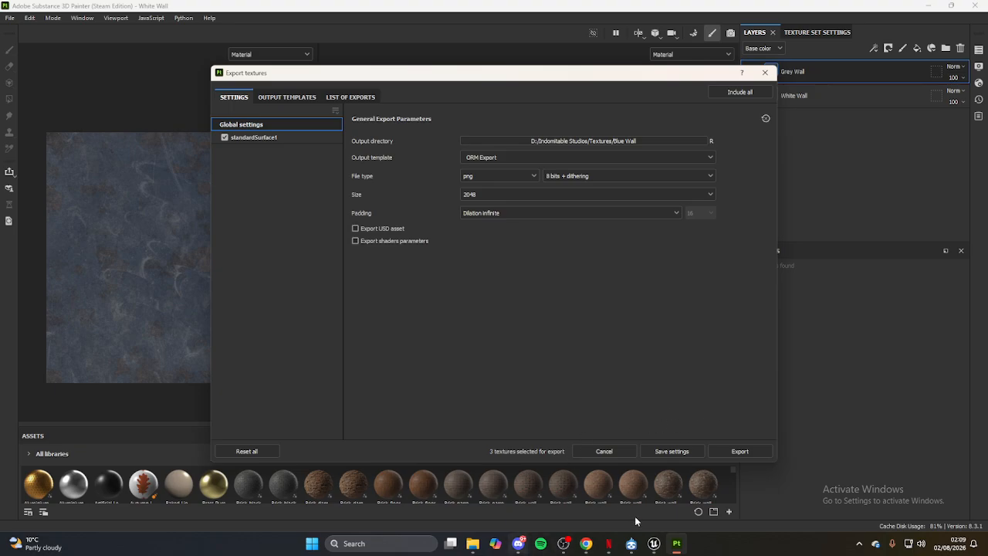
Step: Switch to the M_Material graph in Unreal Engine and examine its texture parameters, world-aligned nodes and material connections
{"action": "mouse_move", "coordinate": [652, 545]}
{"action": "left_click", "coordinate": [756, 480]}
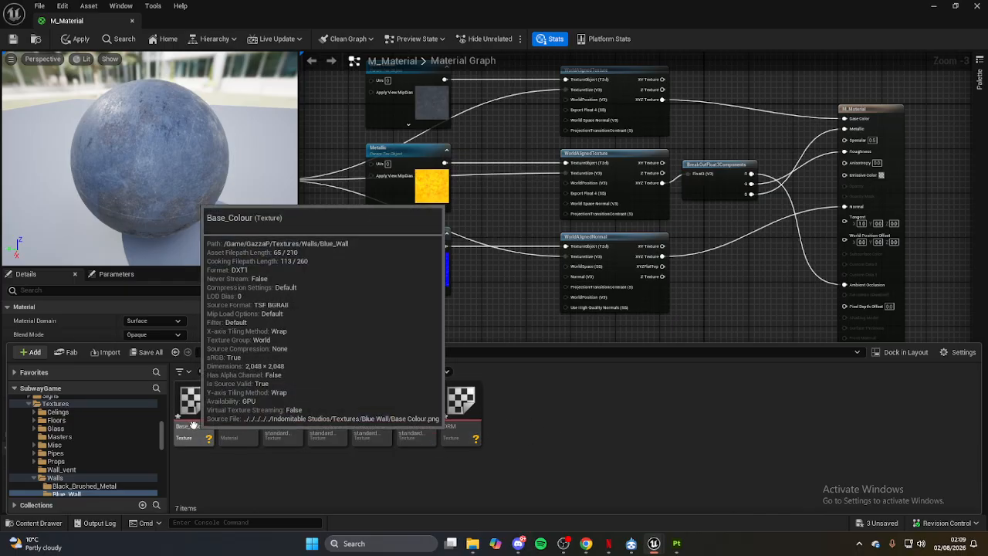
{"action": "left_click", "coordinate": [501, 206]}
{"action": "scroll", "coordinate": [470, 298], "scroll_direction": "up", "scroll_amount": 2}
{"action": "scroll", "coordinate": [463, 308], "scroll_direction": "up", "scroll_amount": 1}
{"action": "right_click_drag", "start_coordinate": [522, 225], "coordinate": [615, 300]}
{"action": "scroll", "coordinate": [609, 343], "scroll_direction": "down", "scroll_amount": 5}
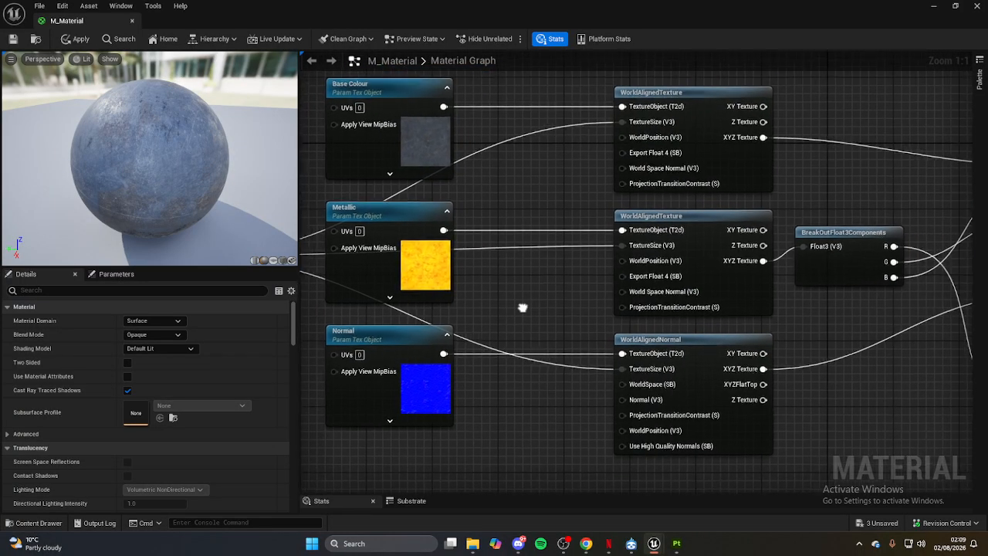
{"action": "scroll", "coordinate": [589, 260], "scroll_direction": "up", "scroll_amount": 3}
{"action": "right_click_drag", "start_coordinate": [536, 255], "coordinate": [603, 233]}
{"action": "scroll", "coordinate": [628, 238], "scroll_direction": "down", "scroll_amount": 1}
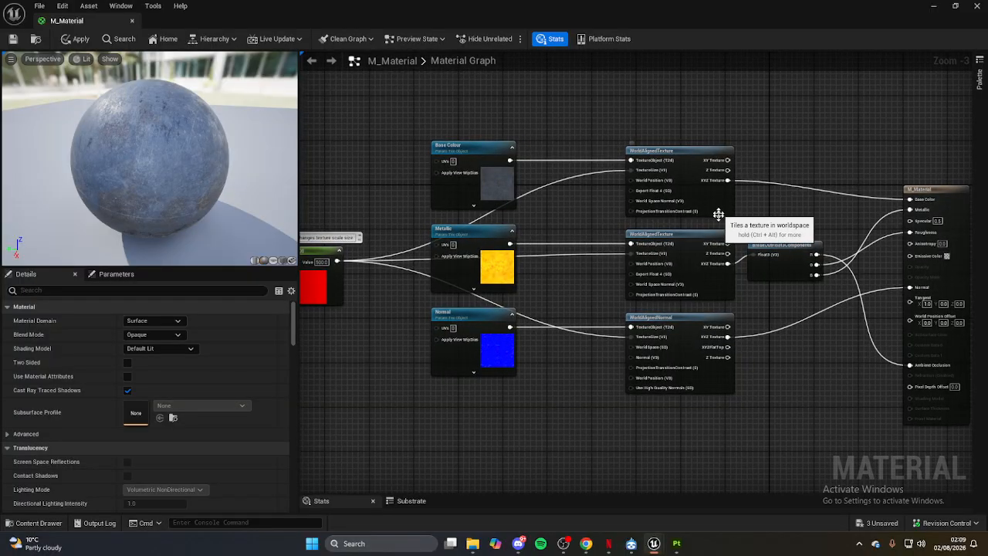
Step: Highlight the world-aligned nodes with BreakOutFloat3Components, and inspect the constant that controls the texture scale
{"action": "left_click_drag", "start_coordinate": [673, 143], "coordinate": [774, 388]}
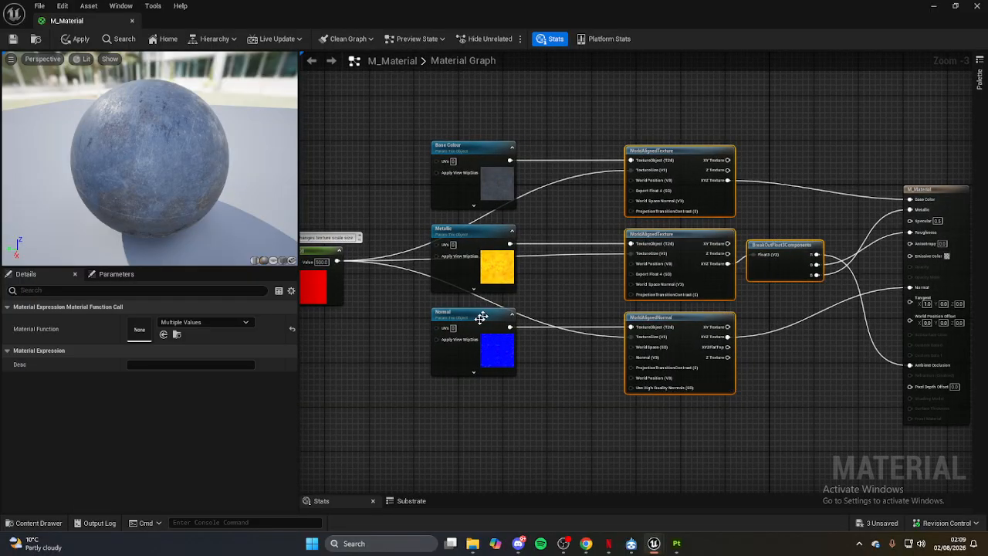
{"action": "right_click_drag", "start_coordinate": [482, 316], "coordinate": [602, 346]}
{"action": "left_click_drag", "start_coordinate": [386, 229], "coordinate": [472, 333]}
{"action": "right_click_drag", "start_coordinate": [787, 310], "coordinate": [614, 297]}
{"action": "scroll", "coordinate": [571, 301], "scroll_direction": "down", "scroll_amount": 1}
{"action": "scroll", "coordinate": [544, 285], "scroll_direction": "up", "scroll_amount": 2}
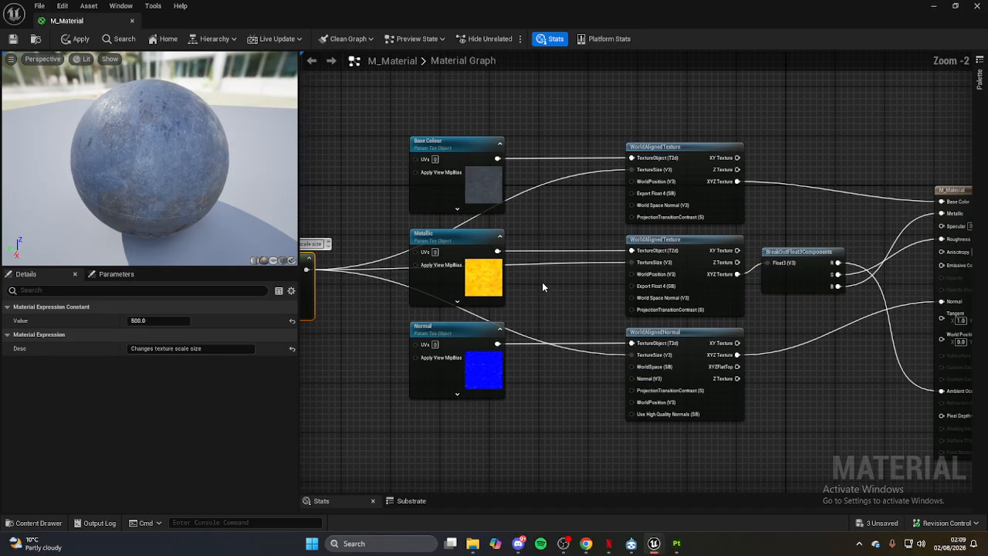